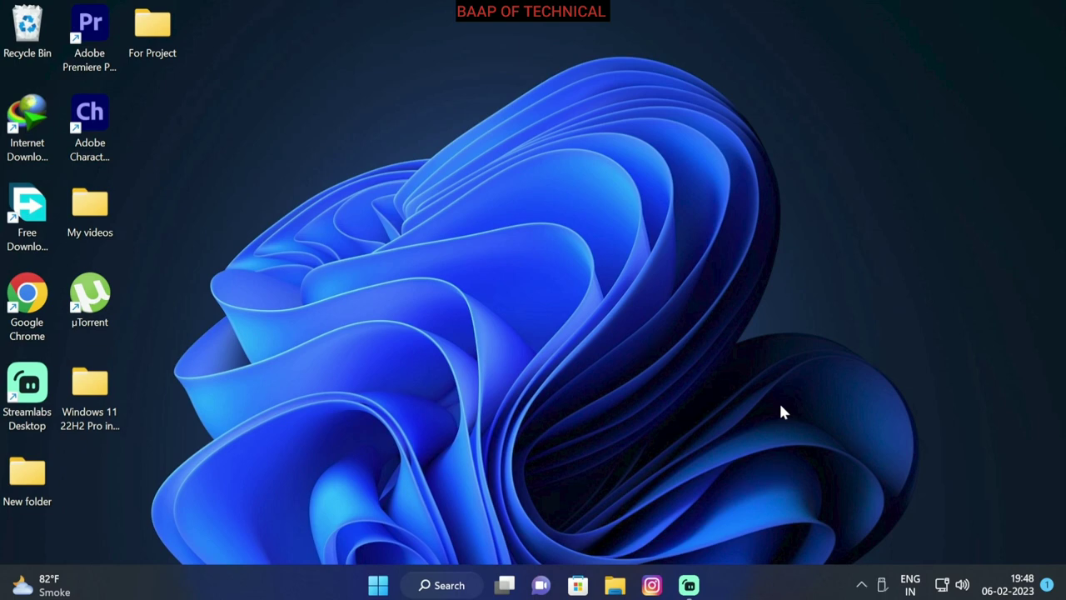
{"action": "right_click", "coordinate": [396, 166]}
{"action": "left_click", "coordinate": [464, 234]}
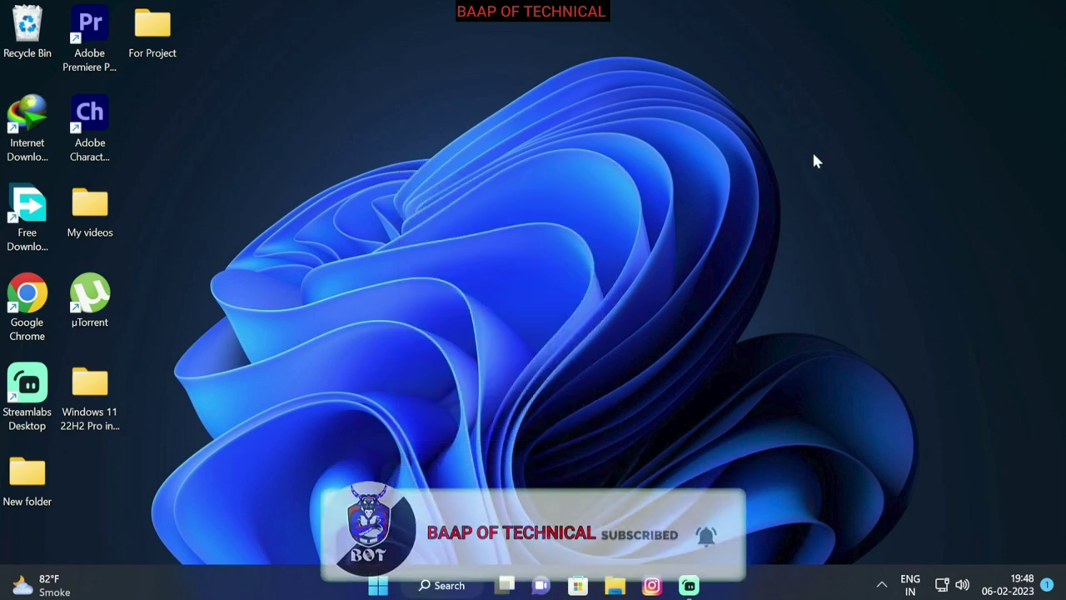
{"action": "right_click", "coordinate": [801, 140]}
{"action": "left_click", "coordinate": [840, 211]}
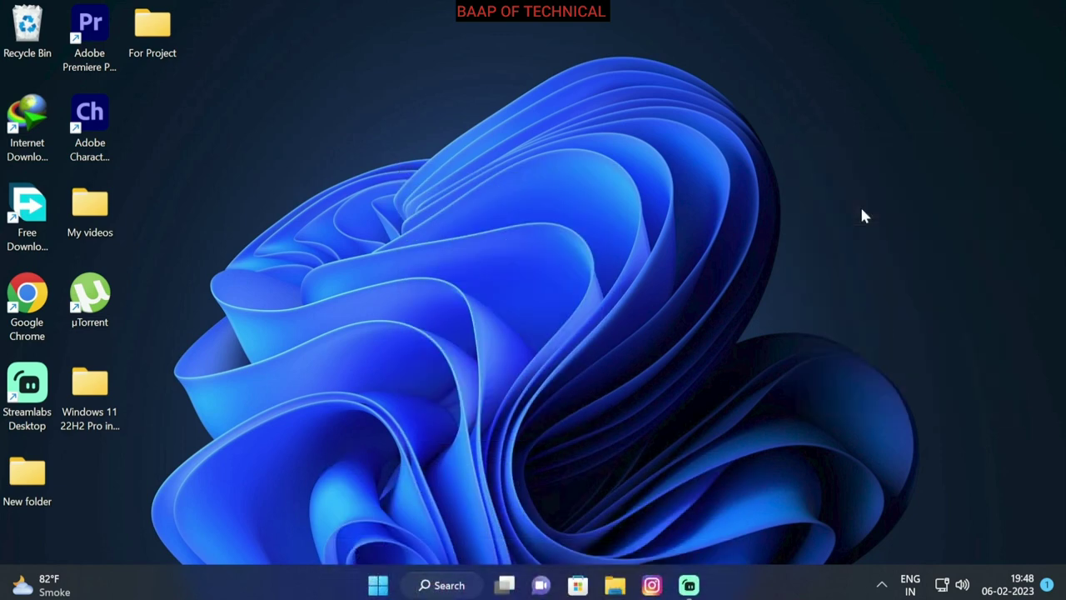
- Open This PC in File Explorer and maximize the window to show all drives
{"action": "left_click", "coordinate": [615, 587]}
{"action": "left_click", "coordinate": [505, 375]}
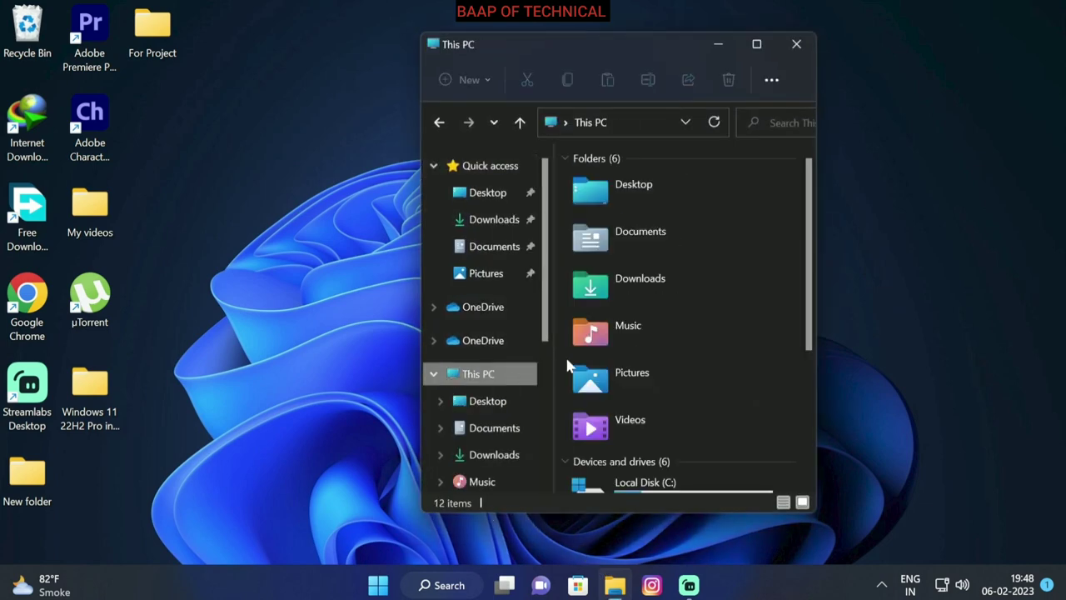
{"action": "scroll", "coordinate": [568, 365], "scroll_direction": "down", "scroll_amount": 5}
{"action": "left_click", "coordinate": [758, 42]}
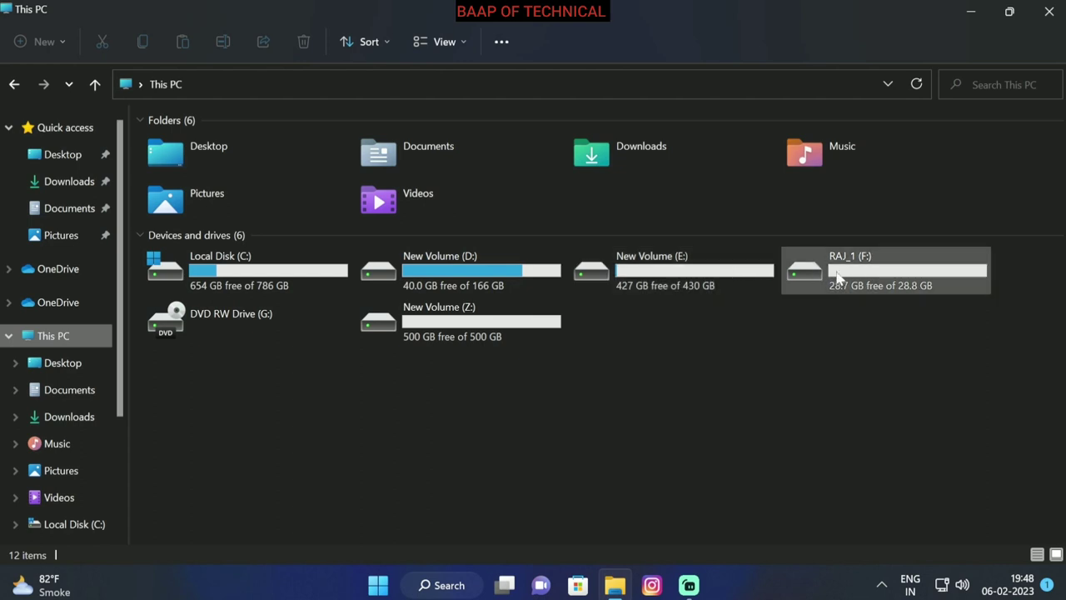
- Quick-format the RAJ_1 (F:) USB drive as NTFS with a 4096-byte allocation unit size, then close the format dialog
{"action": "right_click", "coordinate": [868, 276]}
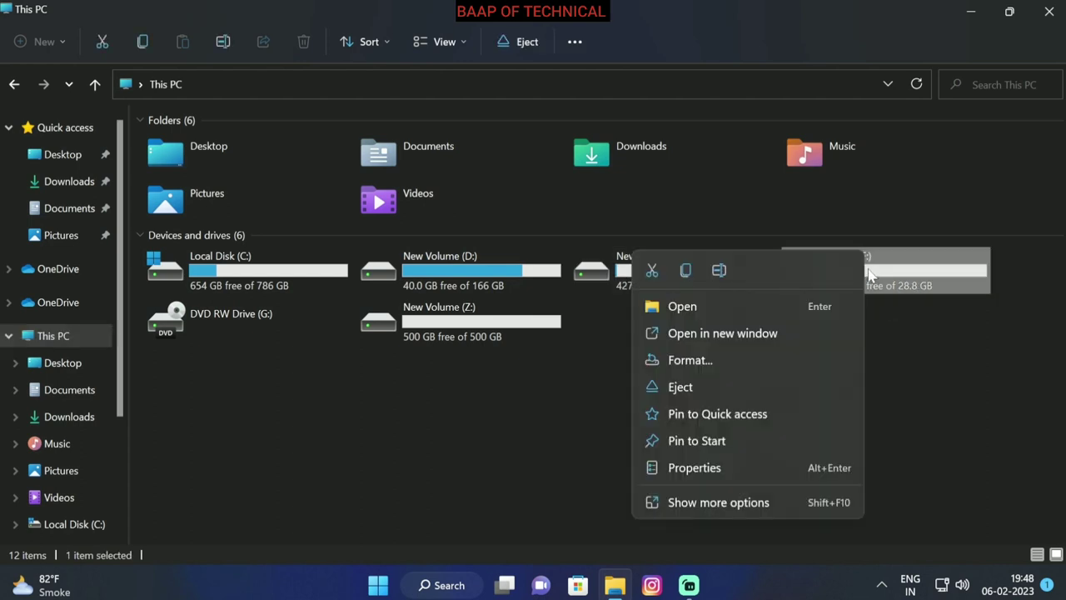
{"action": "right_click", "coordinate": [913, 276]}
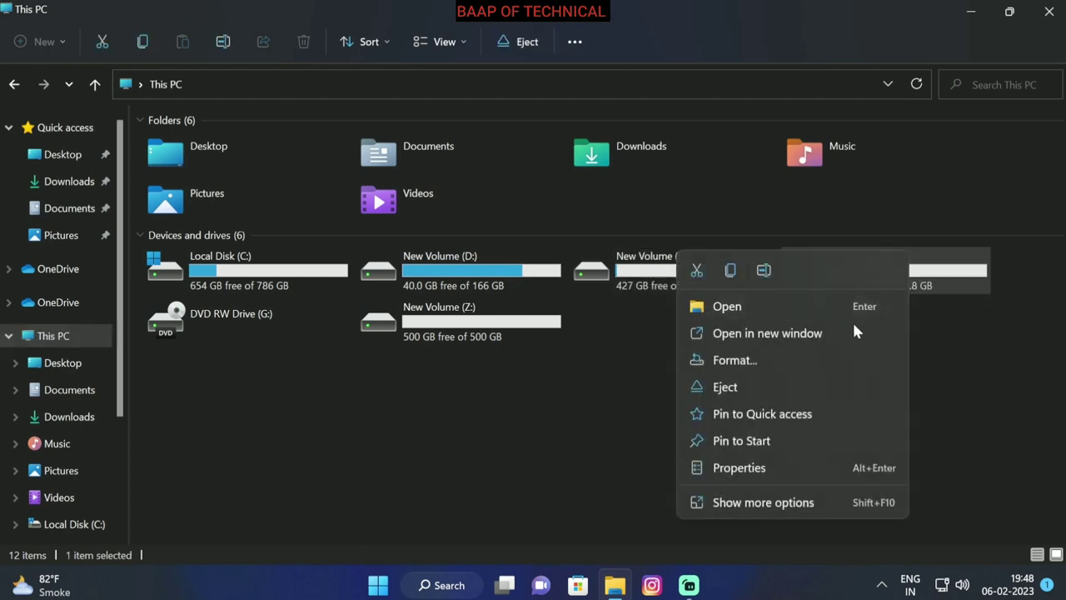
{"action": "left_click", "coordinate": [754, 358]}
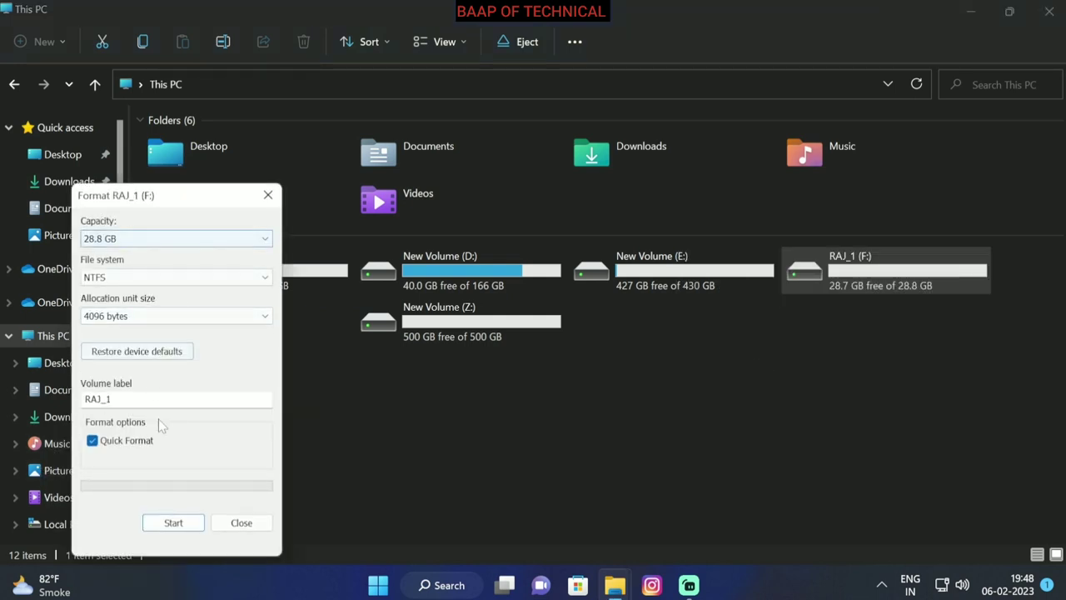
{"action": "left_click", "coordinate": [173, 523]}
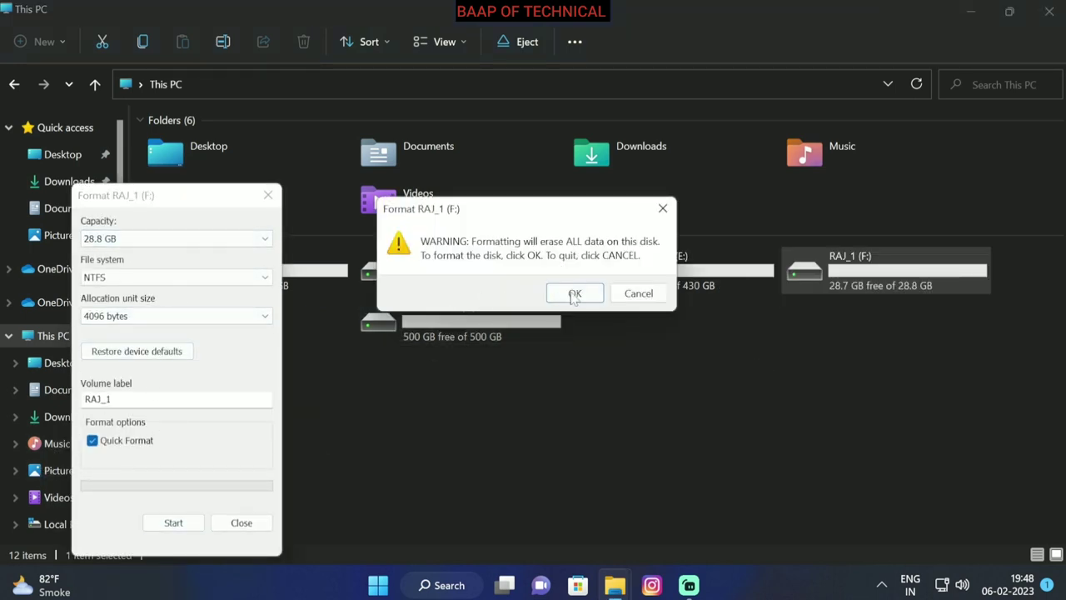
{"action": "left_click", "coordinate": [585, 293]}
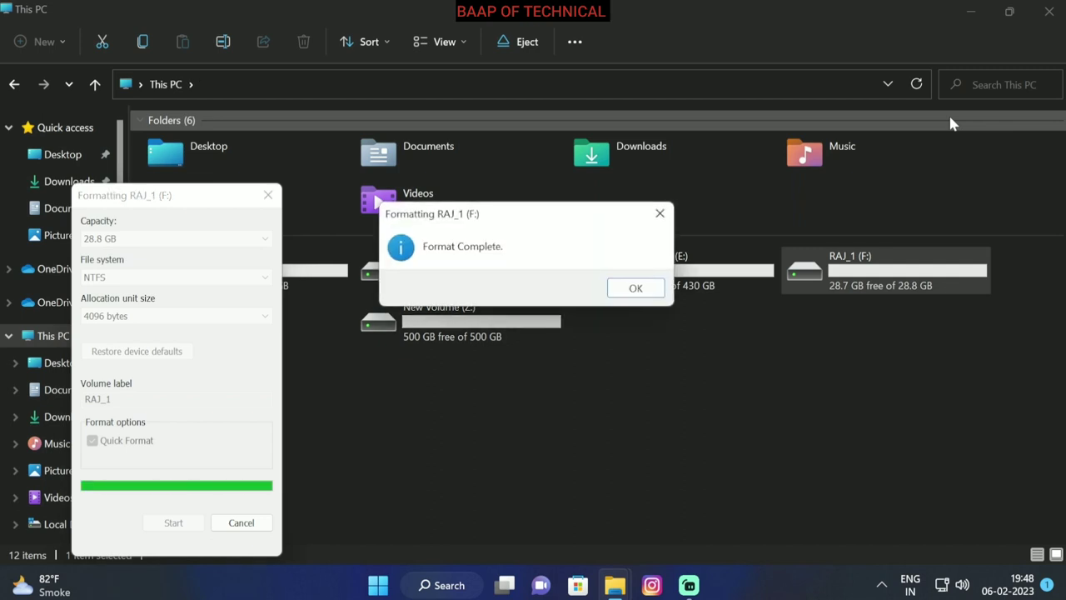
{"action": "left_click", "coordinate": [631, 288]}
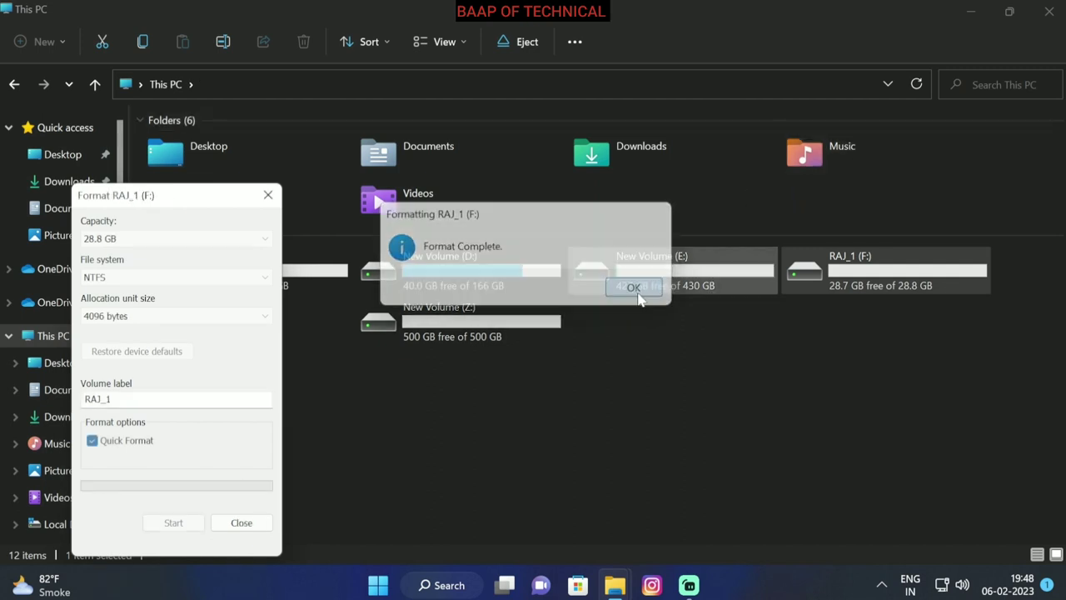
{"action": "left_click", "coordinate": [268, 195]}
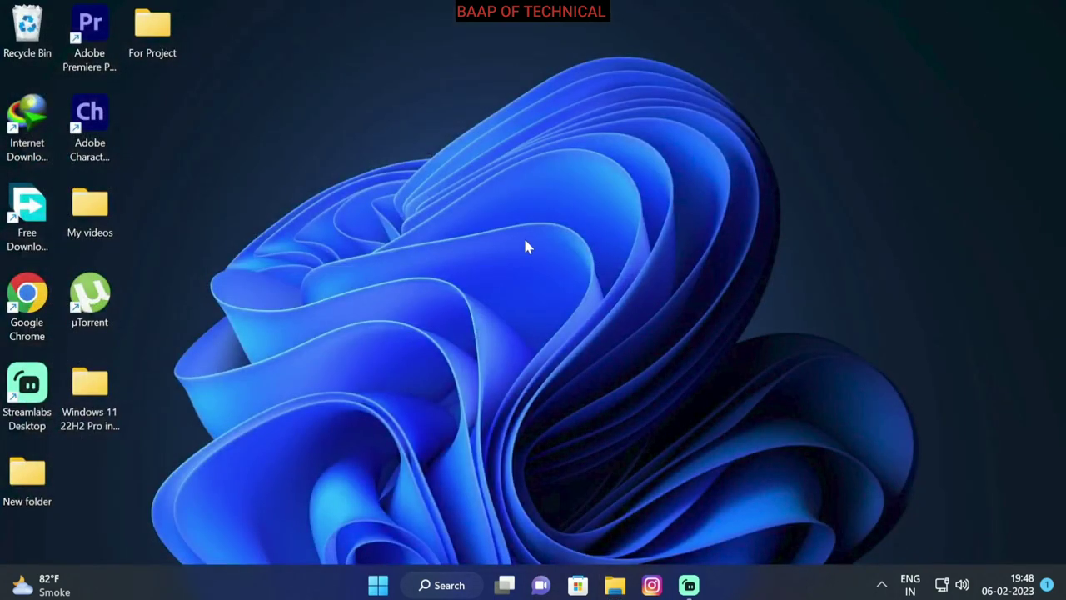
{"action": "right_click", "coordinate": [527, 246]}
{"action": "left_click", "coordinate": [552, 275]}
- Launch Rufus 3.21 from the Rufus USB-tool subfolder of the desktop's Windows 11 22H2 folder, with Disk or ISO image as boot selection
{"action": "double_click", "coordinate": [87, 411]}
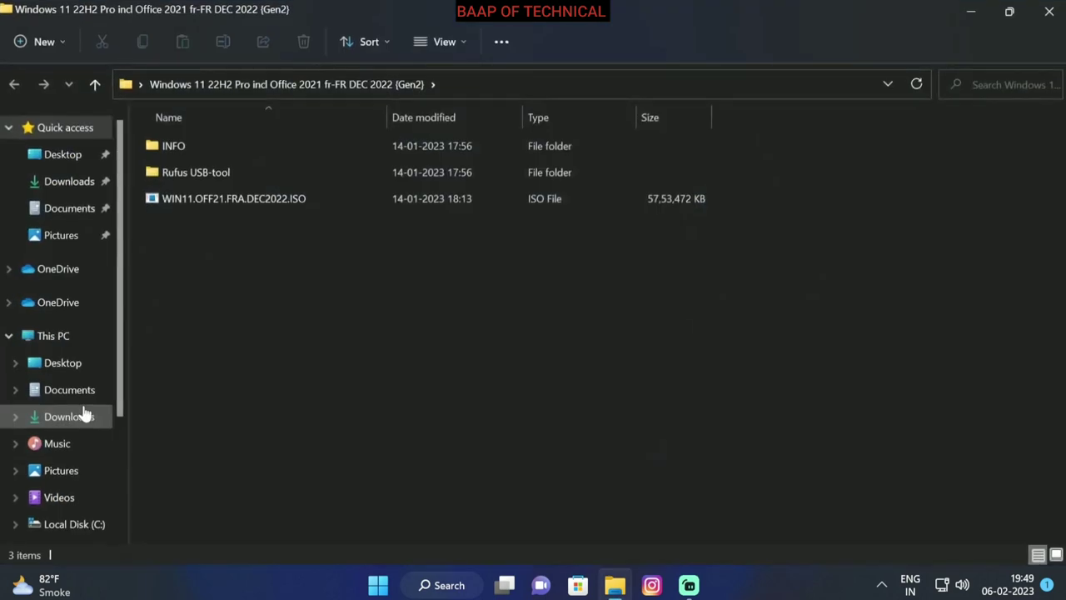
{"action": "double_click", "coordinate": [227, 175]}
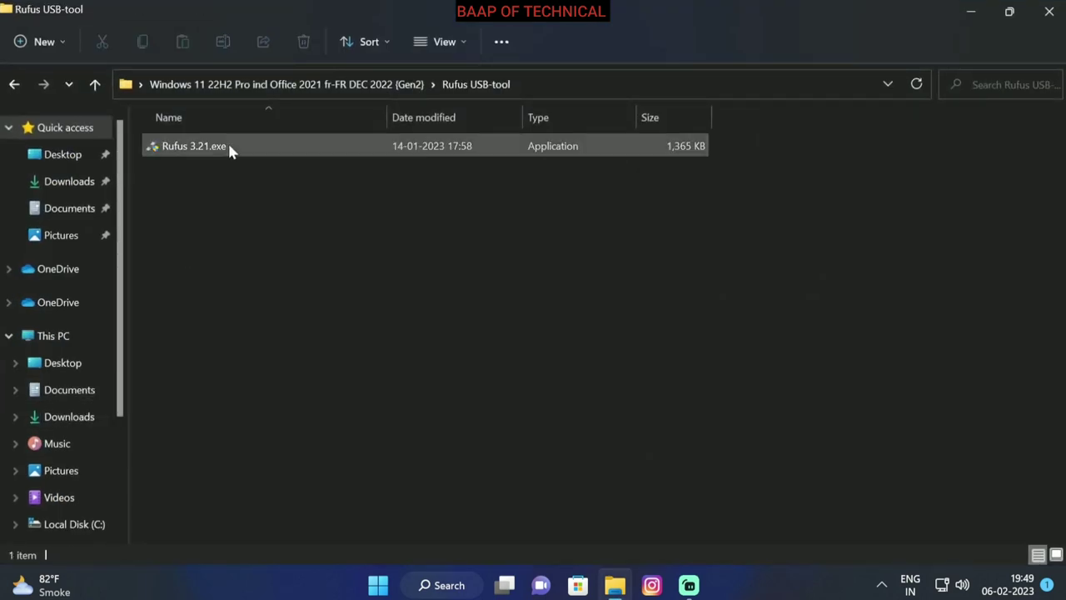
{"action": "double_click", "coordinate": [229, 143]}
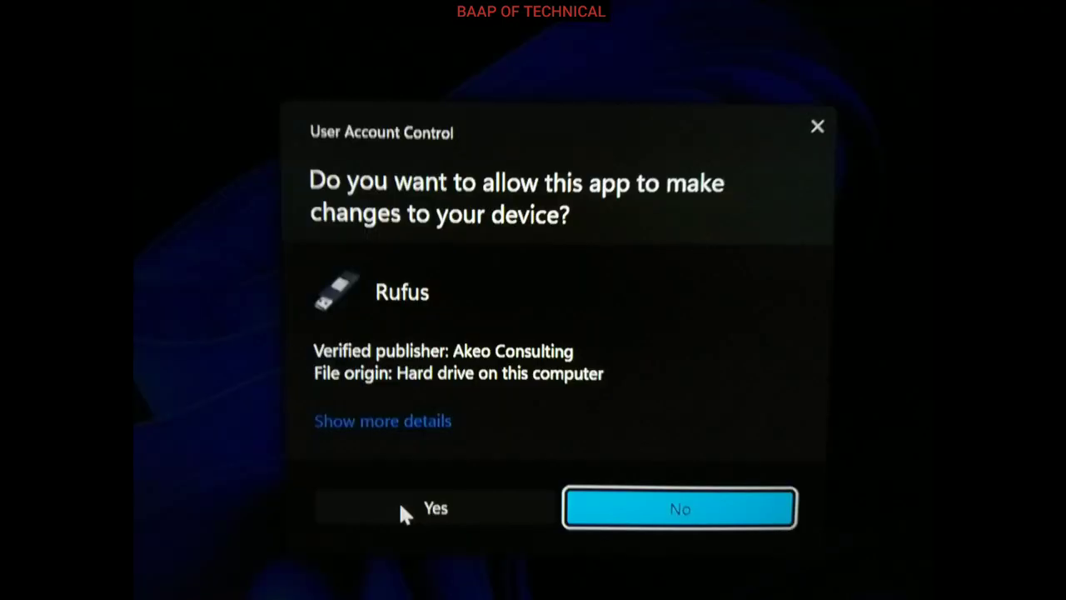
{"action": "left_click", "coordinate": [400, 505]}
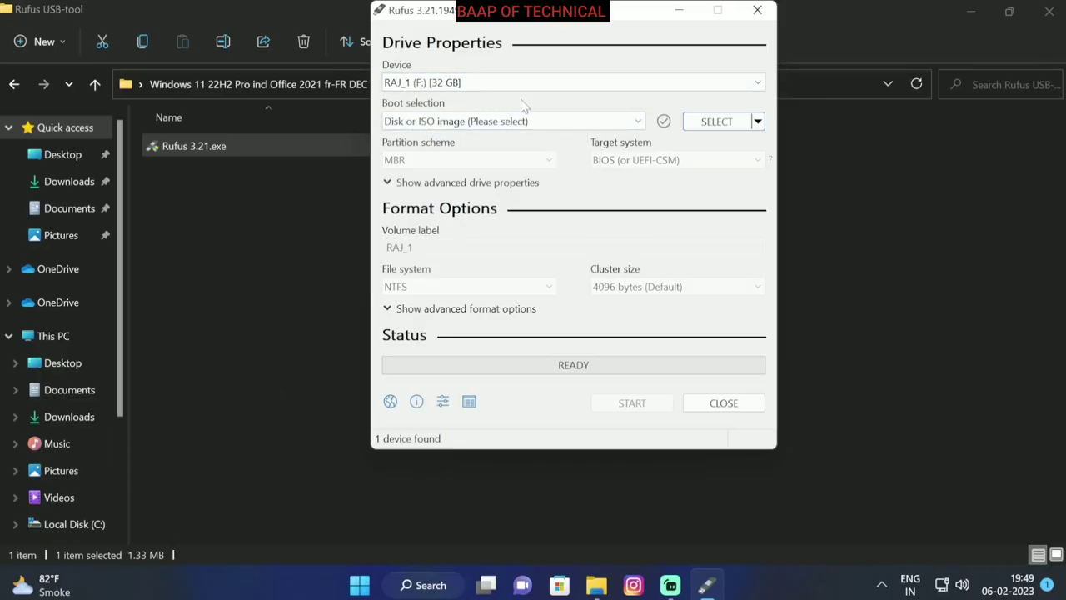
{"action": "left_click", "coordinate": [637, 124]}
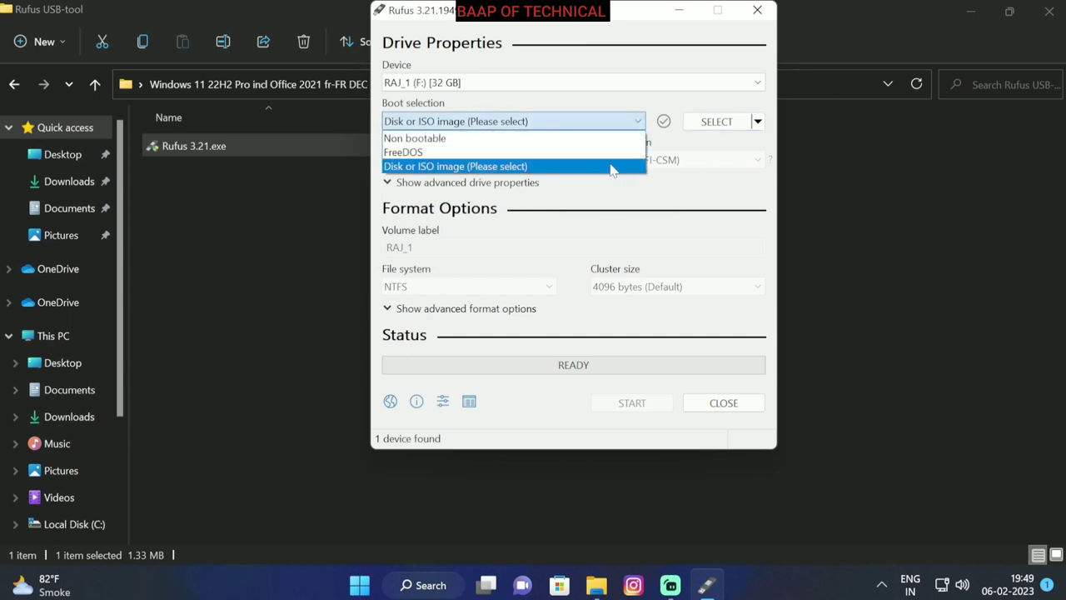
{"action": "left_click", "coordinate": [612, 169]}
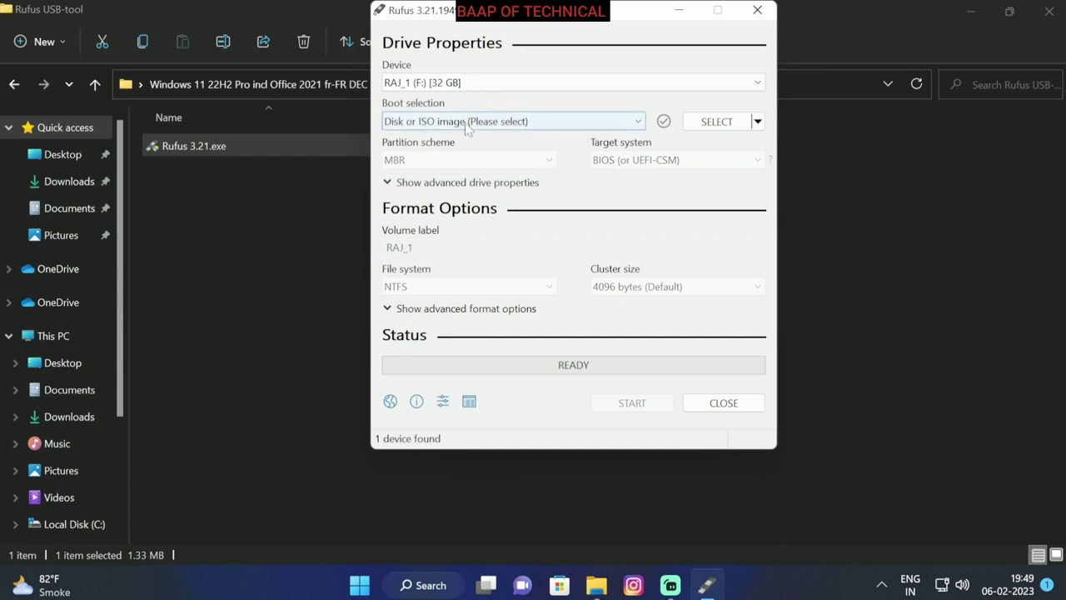
{"action": "left_click", "coordinate": [758, 121]}
{"action": "left_click", "coordinate": [790, 146]}
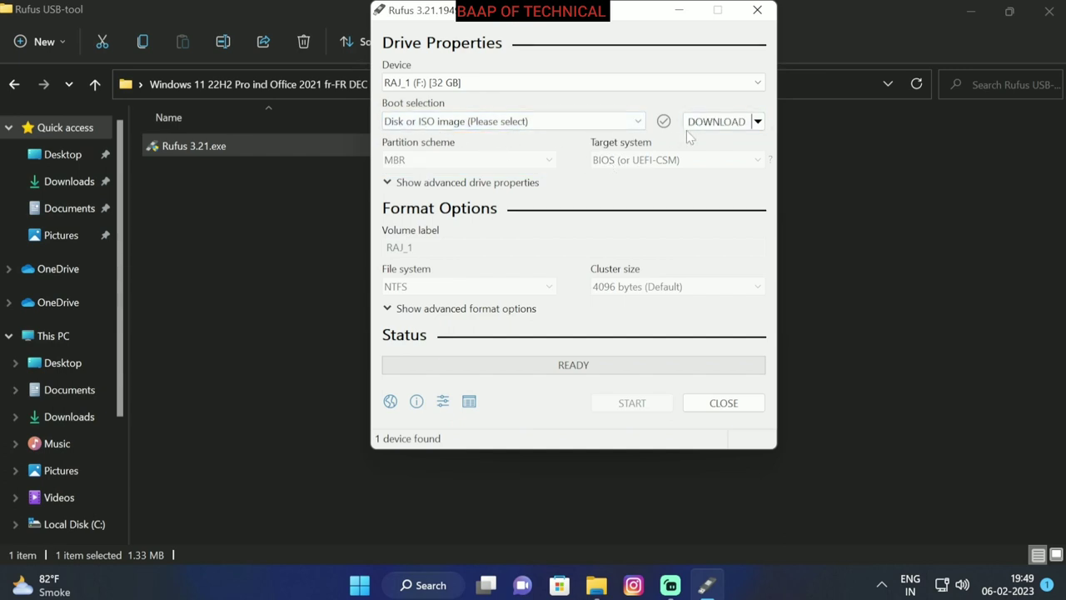
{"action": "left_click", "coordinate": [729, 125]}
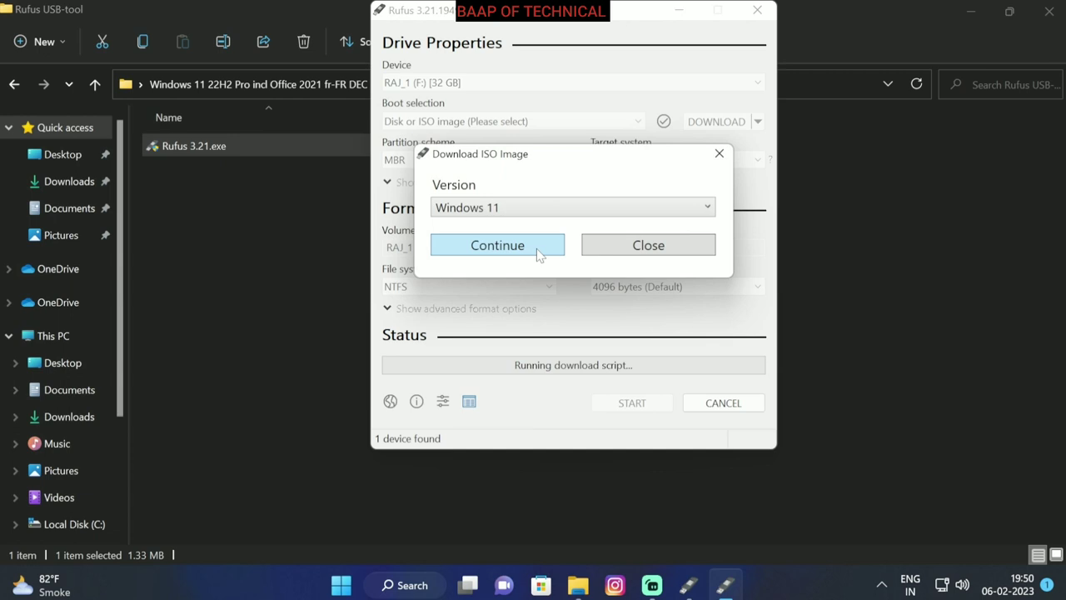
{"action": "left_click", "coordinate": [662, 243]}
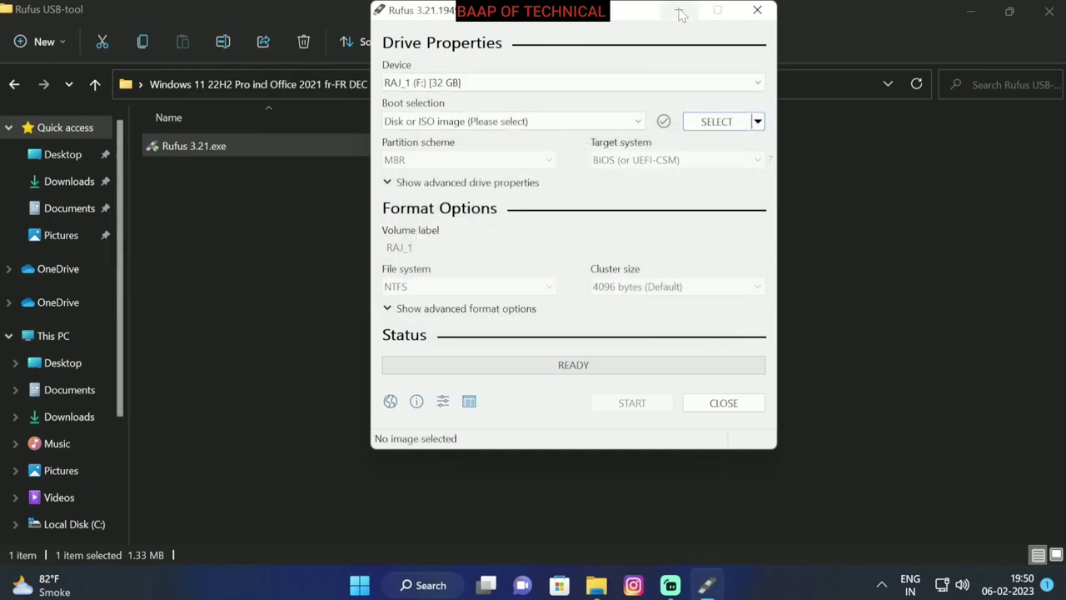
- Load WIN11.OFF21.FRA.DEC2022.ISO from the desktop's Windows 11 22H2 folder as the boot image
{"action": "left_click", "coordinate": [700, 122]}
{"action": "left_click", "coordinate": [439, 166]}
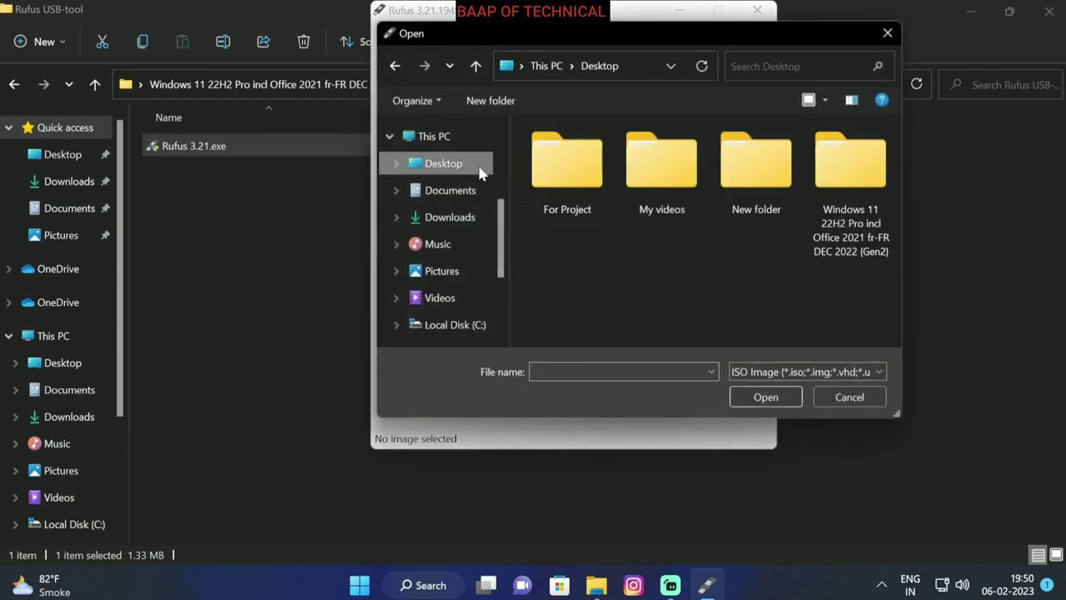
{"action": "double_click", "coordinate": [863, 183]}
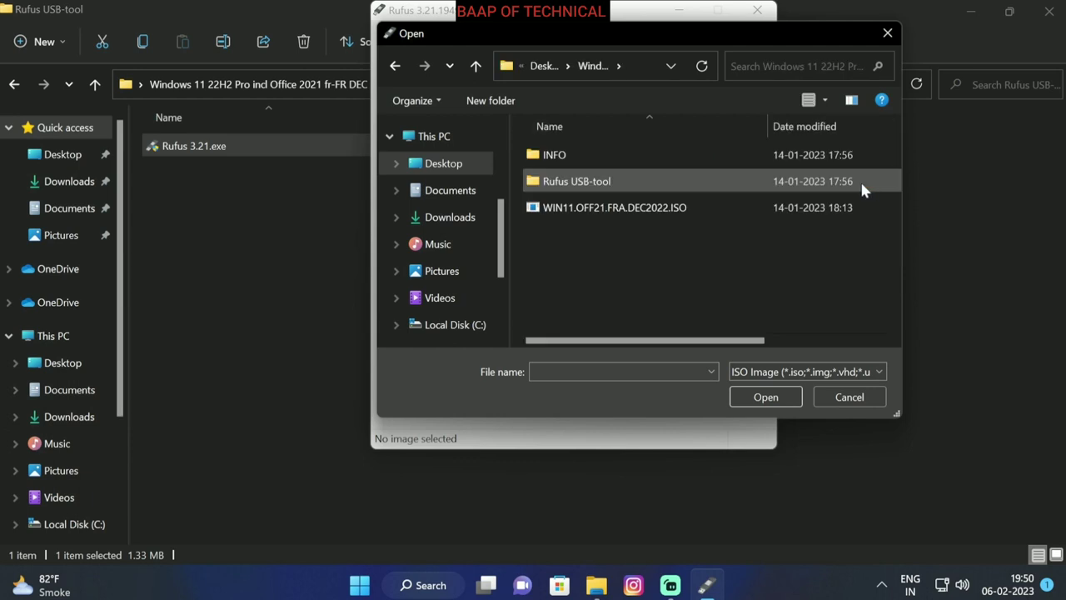
{"action": "left_click", "coordinate": [588, 213]}
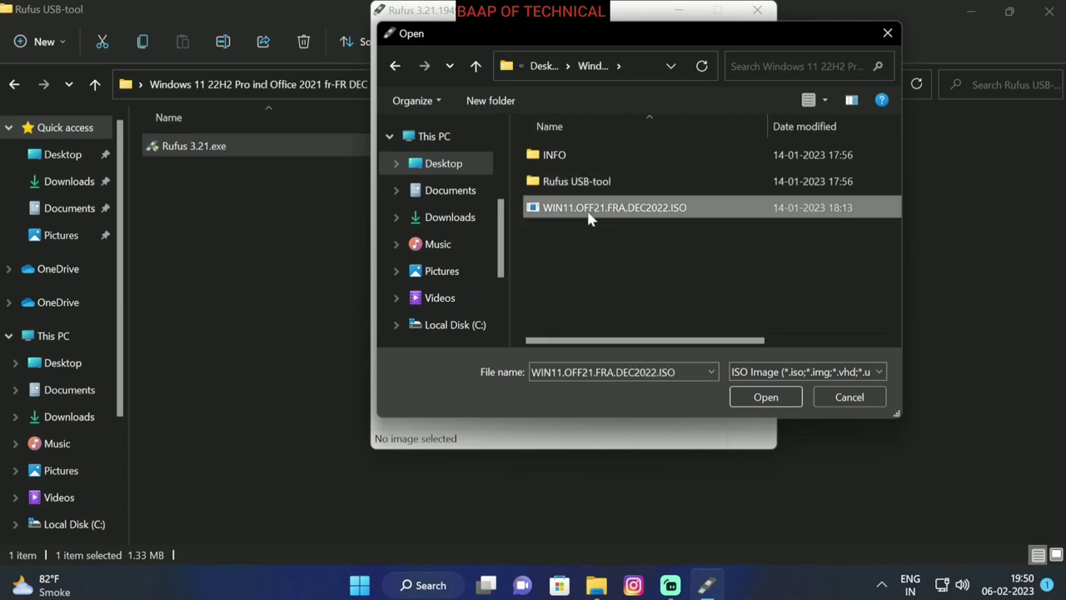
{"action": "left_click", "coordinate": [758, 399]}
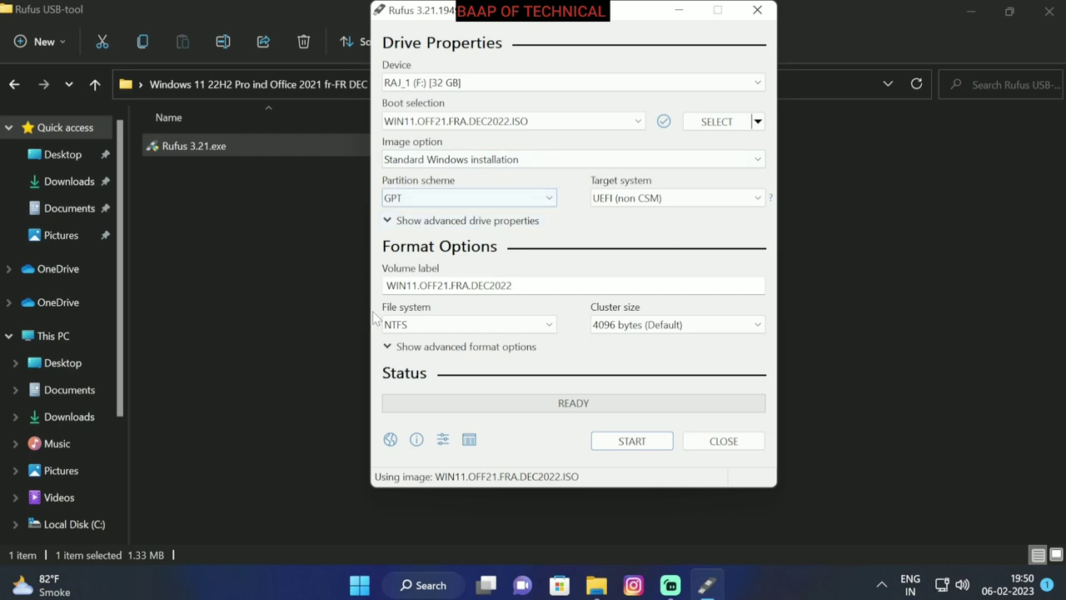
- Write the image to the USB drive, removing the 4GB+ RAM, Secure Boot, TPM 2.0 and online Microsoft account requirements, and accept erasing its data
{"action": "left_click", "coordinate": [553, 284]}
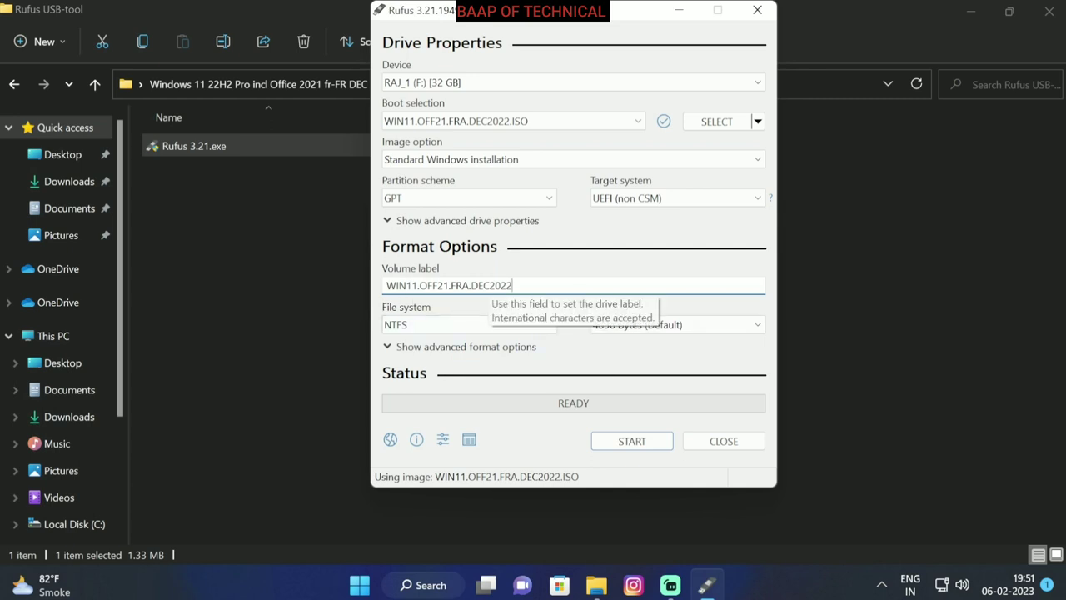
{"action": "left_click", "coordinate": [639, 448]}
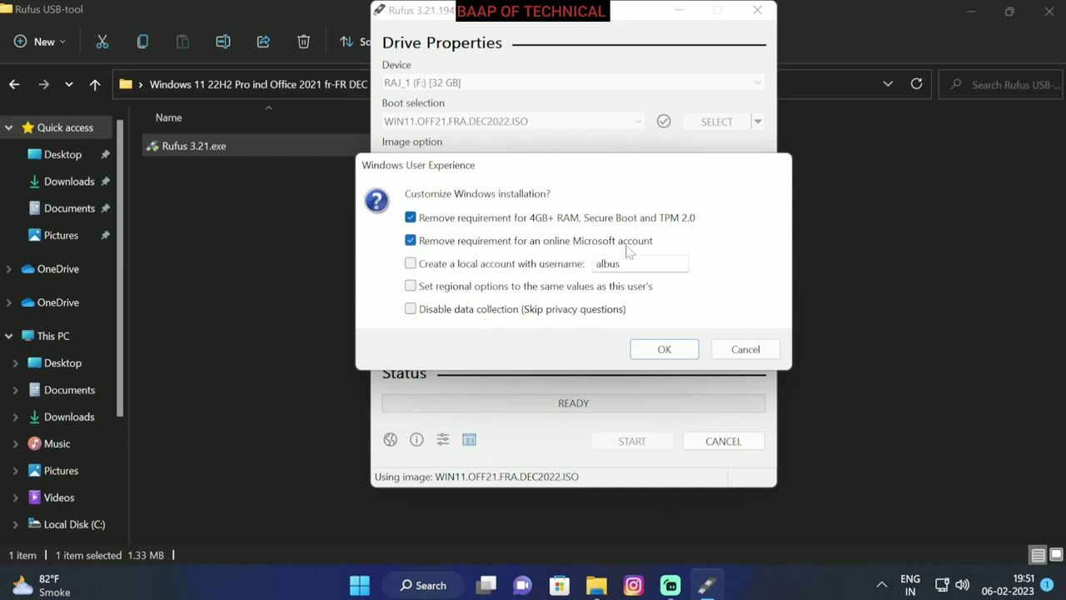
{"action": "left_click", "coordinate": [682, 359]}
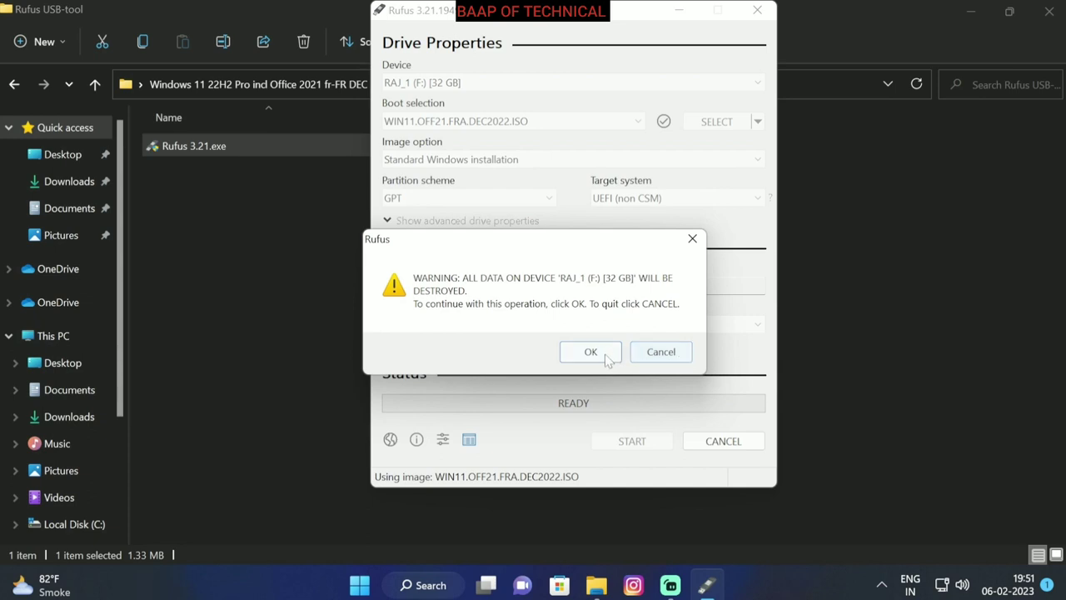
{"action": "left_click", "coordinate": [597, 357]}
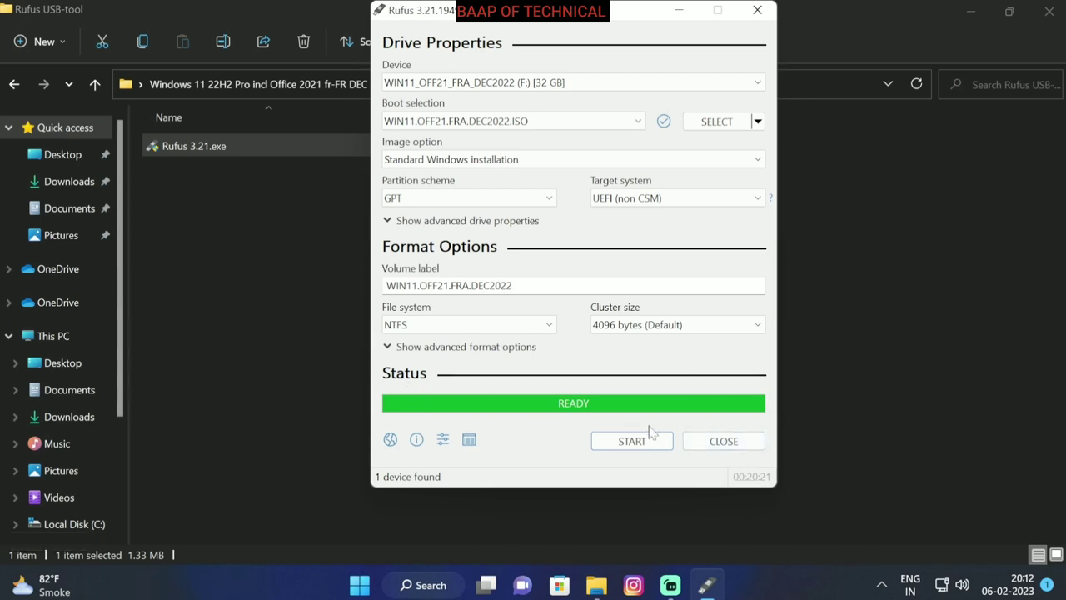
- Close Rufus and the Rufus USB-tool folder window, and refresh the desktop
{"action": "left_click", "coordinate": [741, 444]}
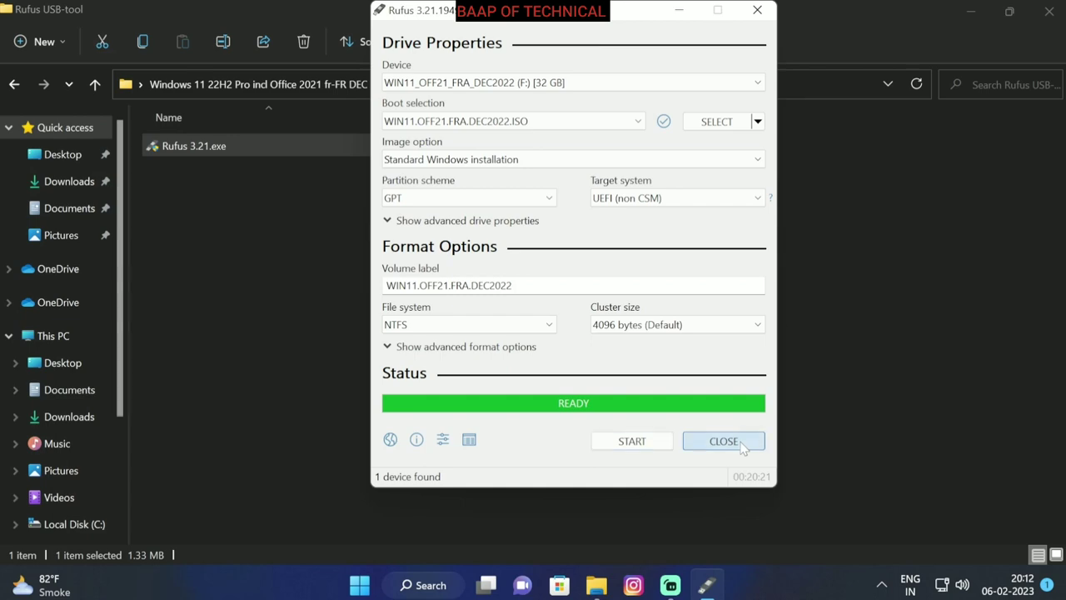
{"action": "left_click", "coordinate": [1049, 11]}
{"action": "right_click", "coordinate": [463, 204]}
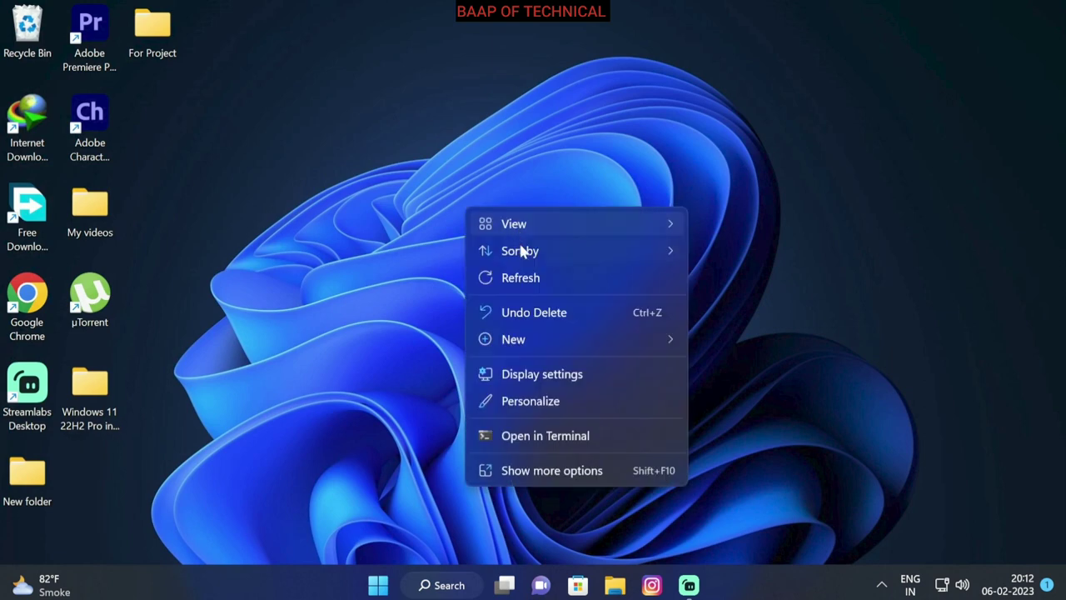
{"action": "left_click", "coordinate": [537, 276]}
- Open the WIN11_OFF21_FRA_DEC2022 (F:) drive from This PC and run its setup.exe
{"action": "left_click", "coordinate": [615, 585]}
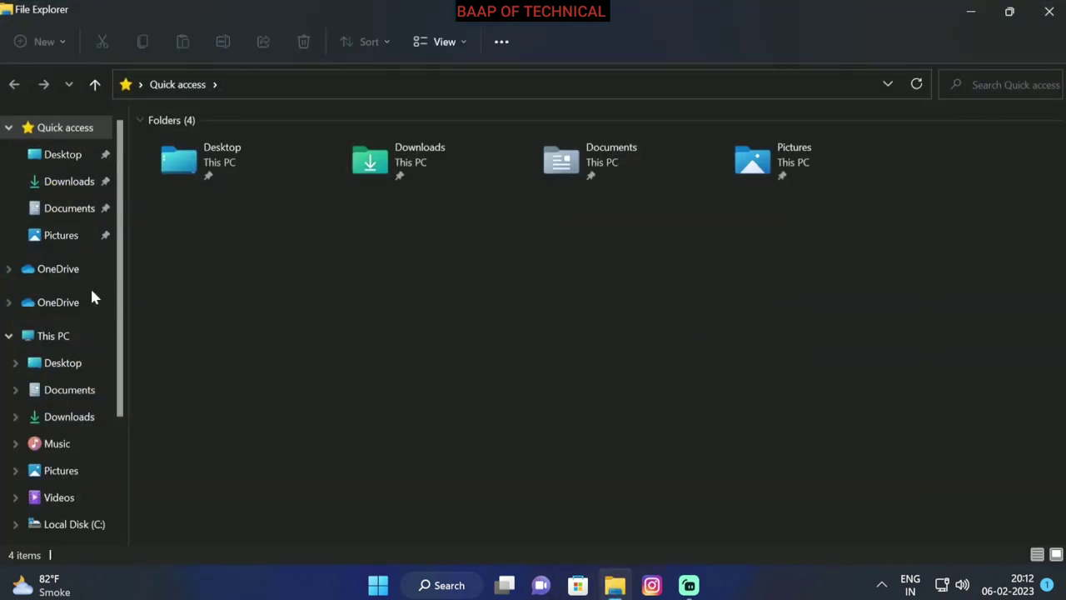
{"action": "left_click", "coordinate": [67, 337]}
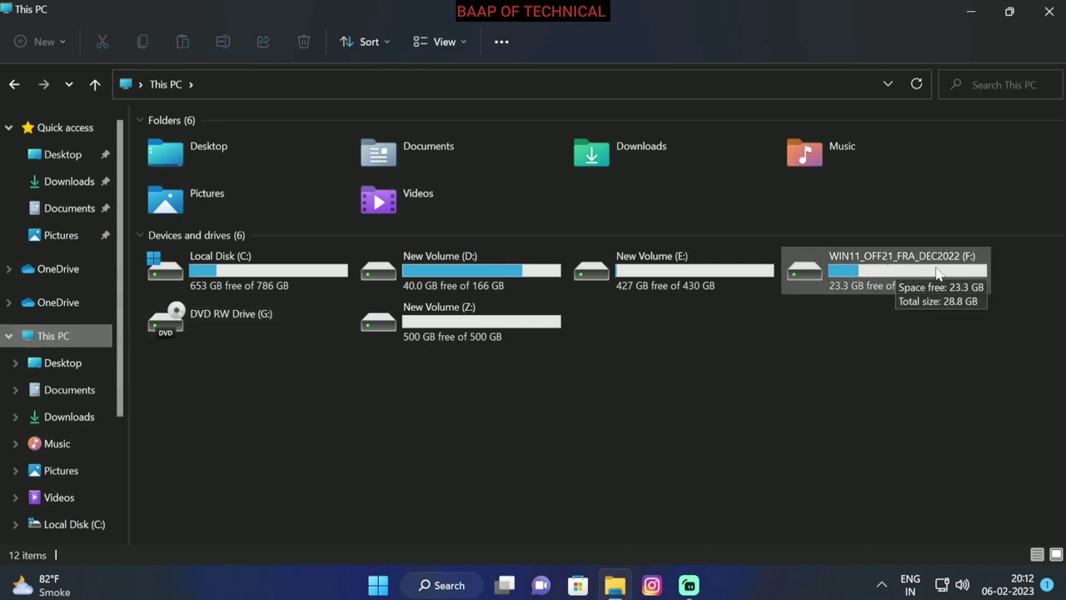
{"action": "double_click", "coordinate": [938, 275]}
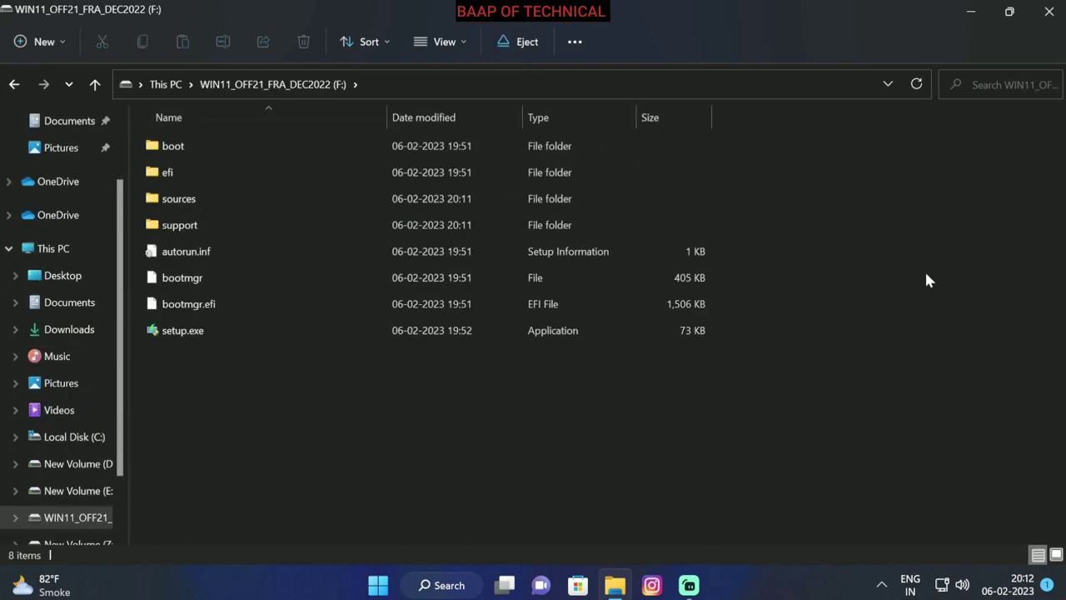
{"action": "double_click", "coordinate": [203, 333]}
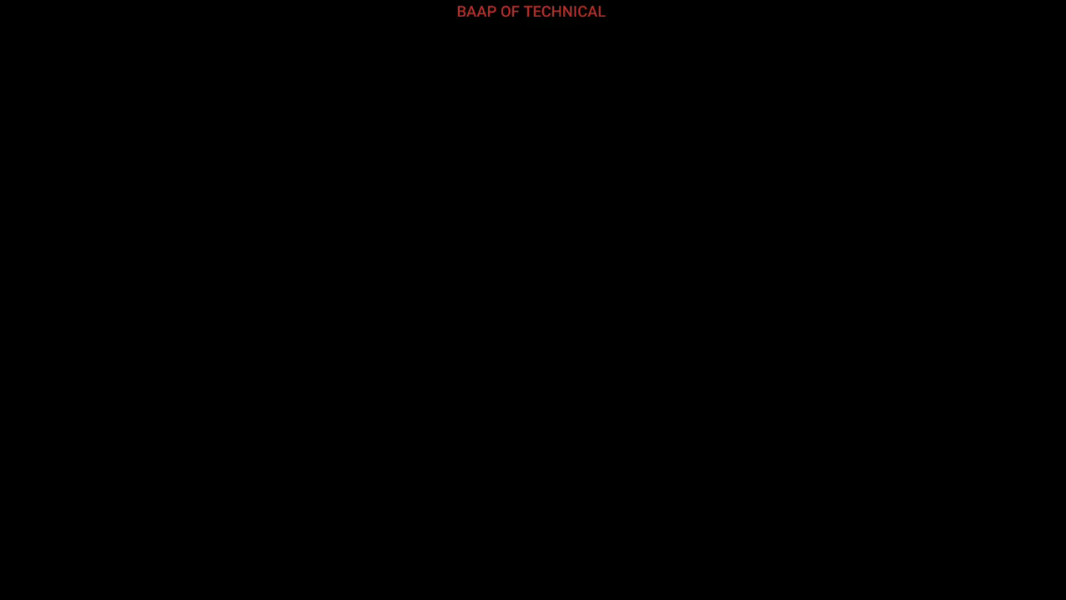